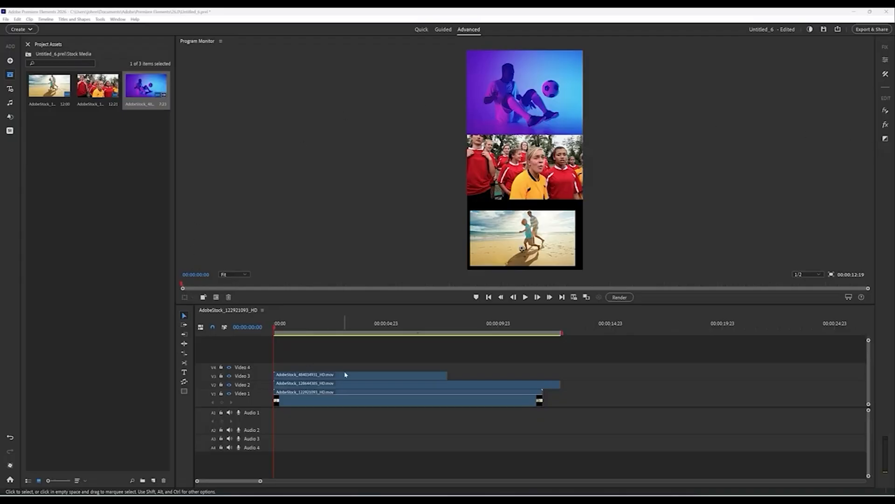
# - Scale down the purple football clip on Video 3 so it fills only the upper third of the vertical frame
pyautogui.click(358, 377)
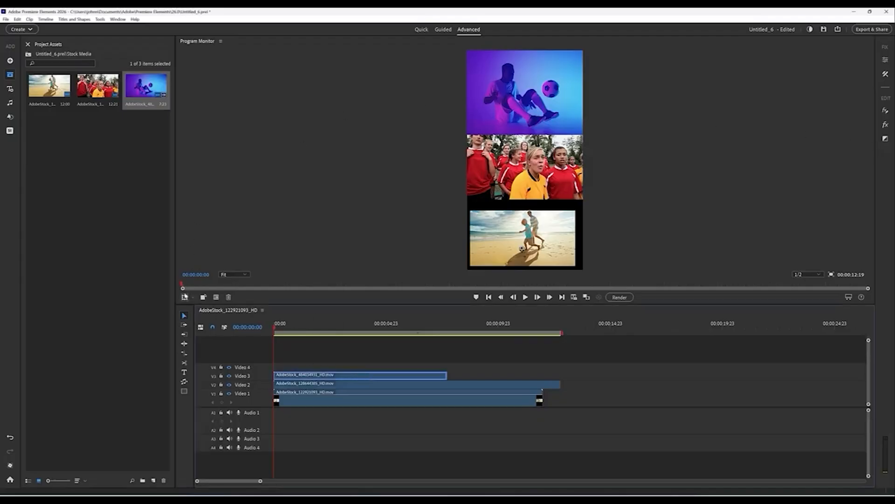
pyautogui.click(184, 297)
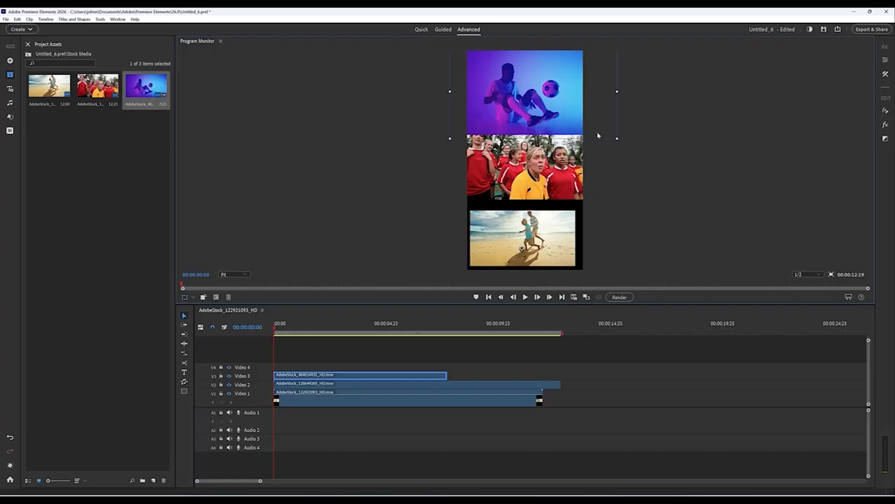
pyautogui.moveTo(618, 138); pyautogui.dragTo(571, 106)
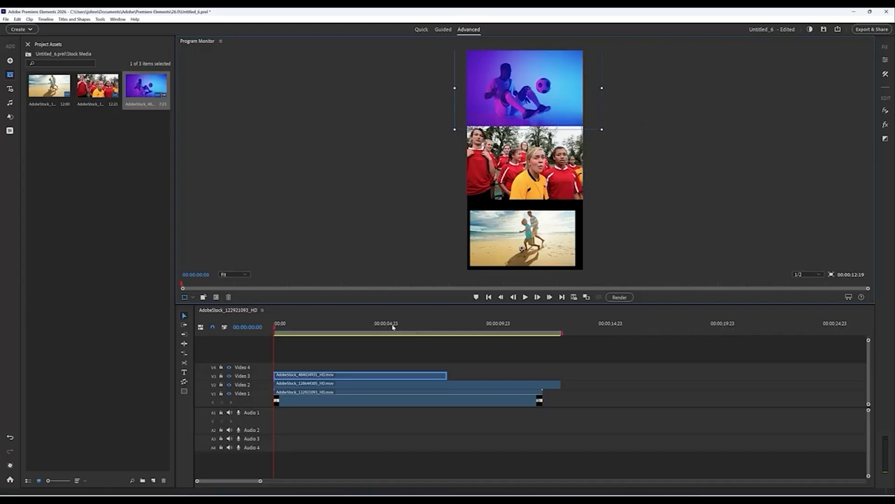
# - Shift the red-shirted team clip on Video 2 slightly sideways within the middle third of the frame
pyautogui.click(349, 385)
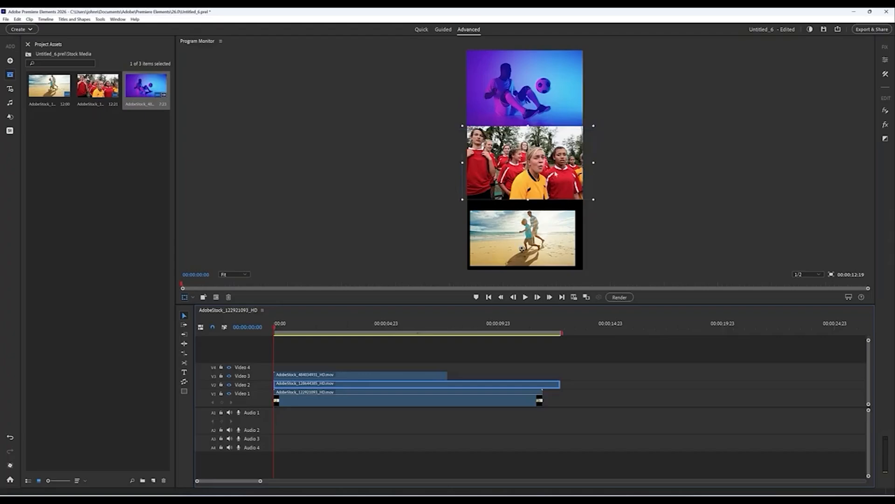
pyautogui.moveTo(550, 178); pyautogui.dragTo(553, 178)
pyautogui.click(675, 193)
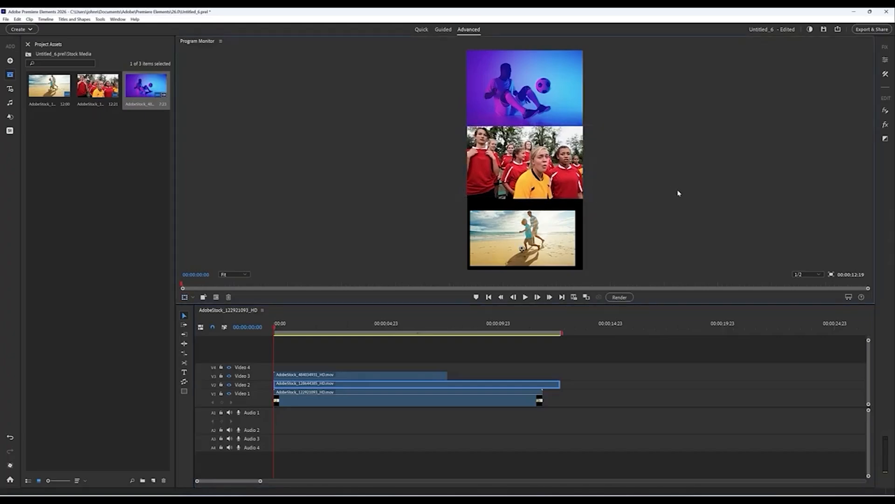
# - Reposition and enlarge the beach clip on Video 1 to fill the lower third of the frame, and play the sequence
pyautogui.click(350, 399)
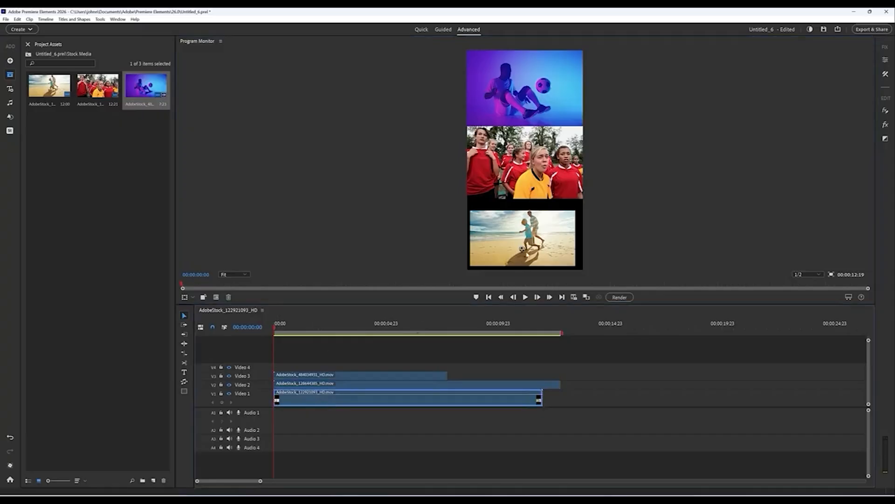
pyautogui.click(185, 297)
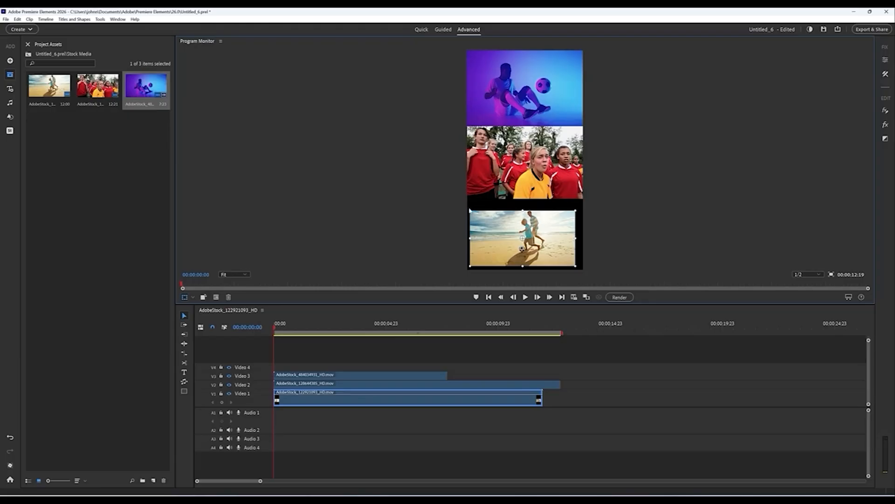
pyautogui.moveTo(467, 208); pyautogui.dragTo(466, 208)
pyautogui.moveTo(560, 249); pyautogui.dragTo(565, 255)
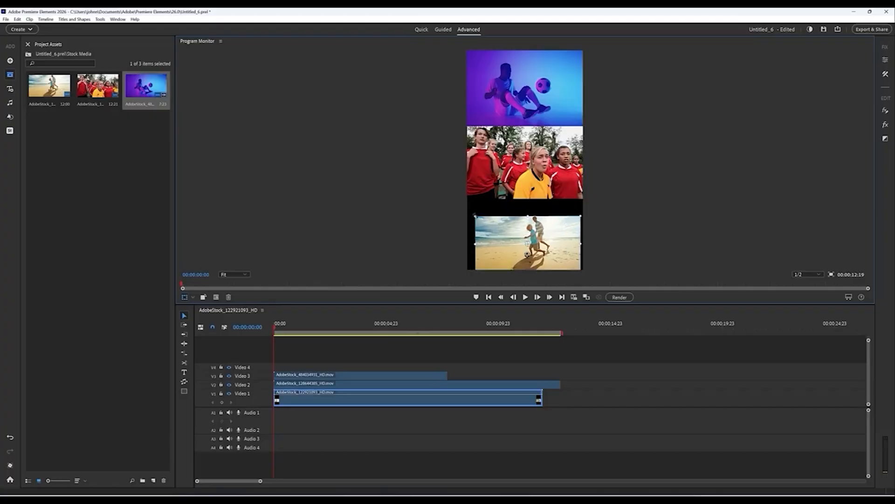
pyautogui.moveTo(474, 215); pyautogui.dragTo(452, 196)
pyautogui.click(726, 216)
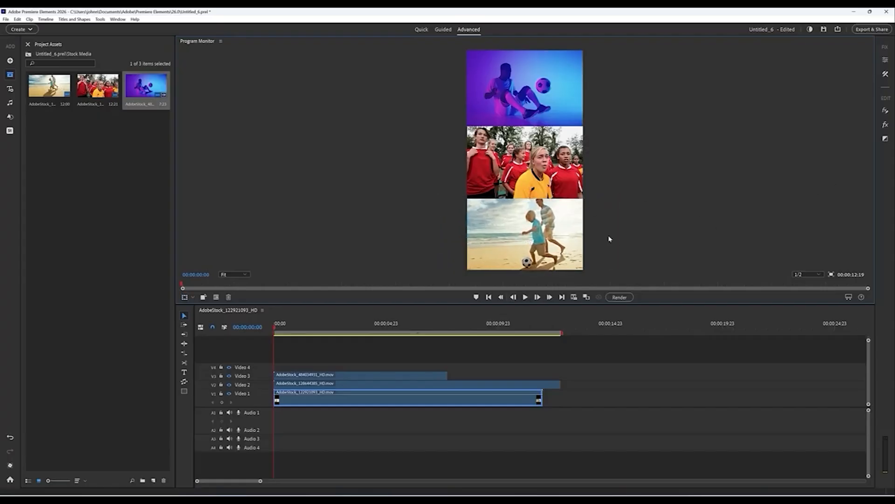
pyautogui.click(526, 297)
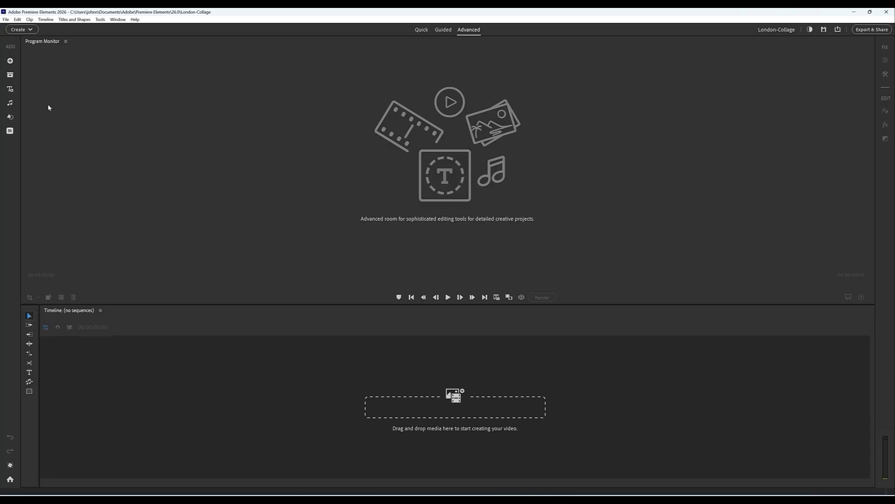
# - Show the London-Collage project's media and start a new Video Collage
pyautogui.click(9, 75)
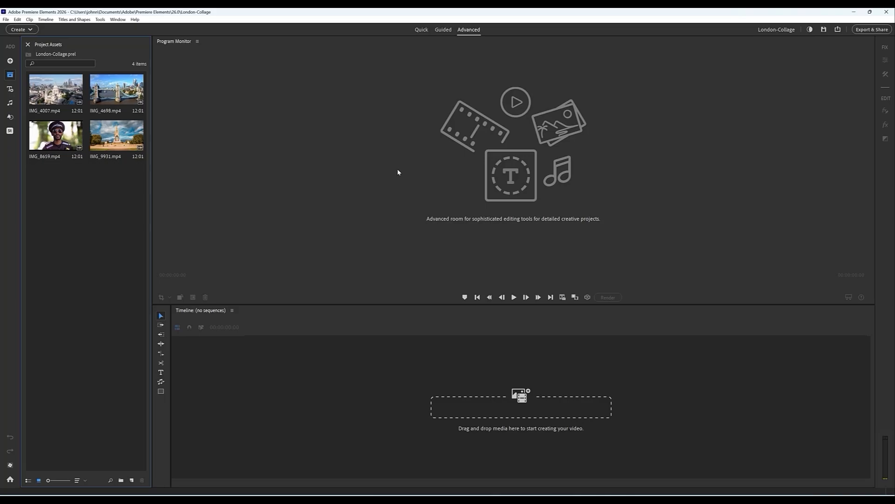
pyautogui.click(18, 29)
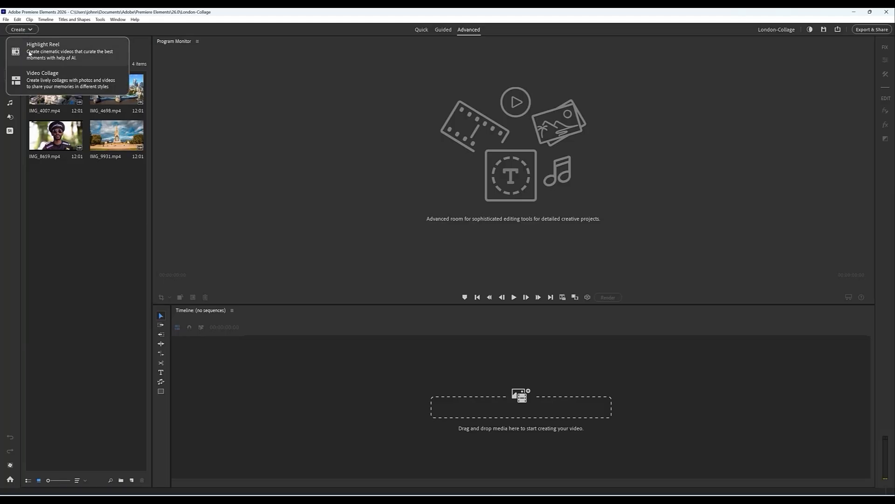
pyautogui.click(45, 81)
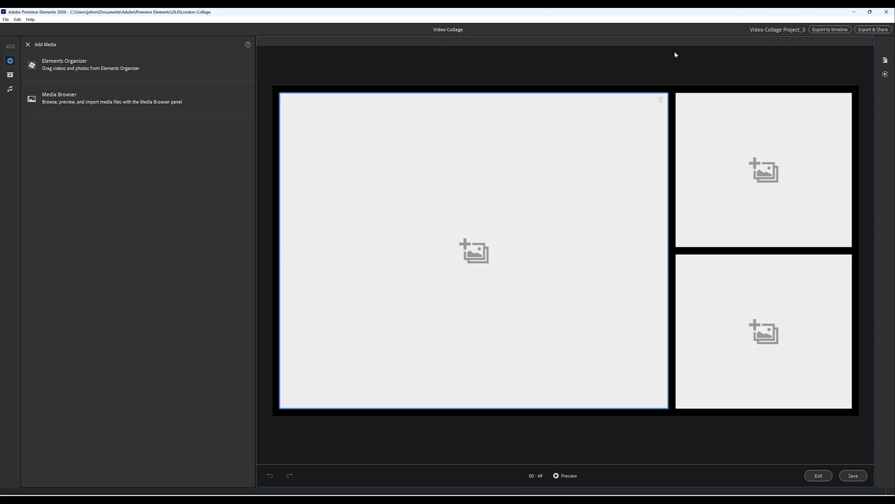
# - Apply the first Grid 4 template with four equal cells and set the collage playback to All together
pyautogui.click(884, 61)
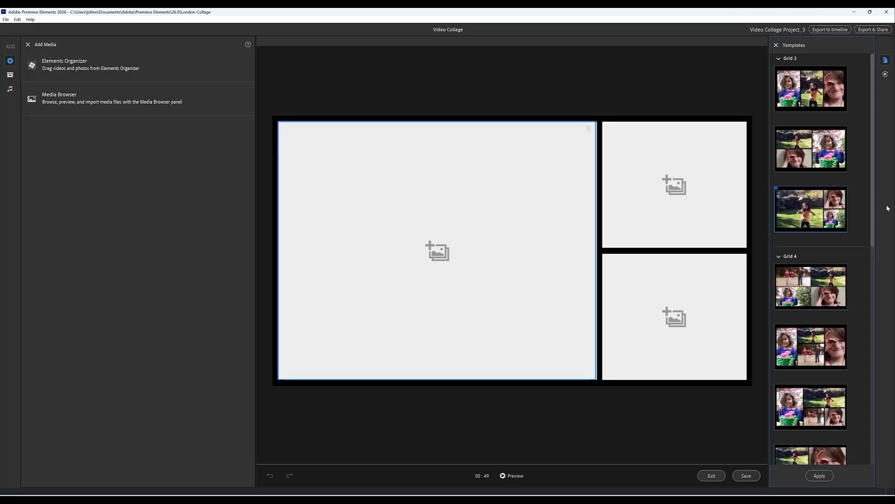
pyautogui.click(816, 294)
pyautogui.click(819, 476)
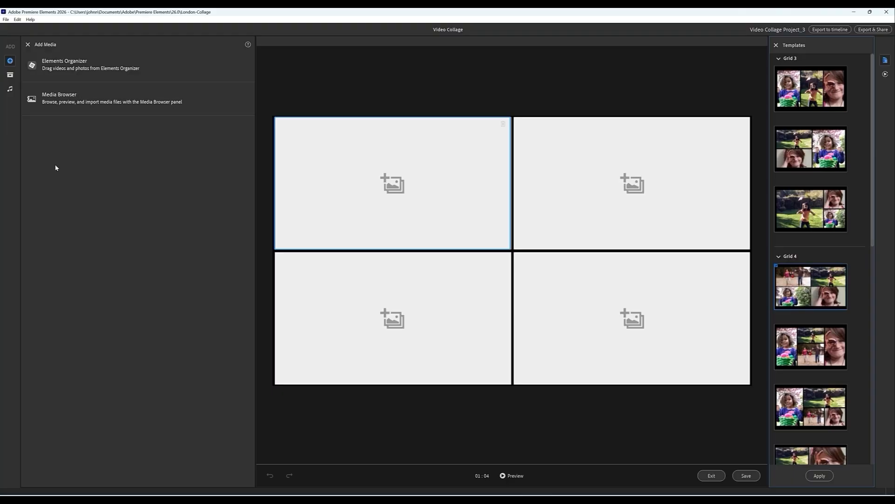
pyautogui.click(885, 74)
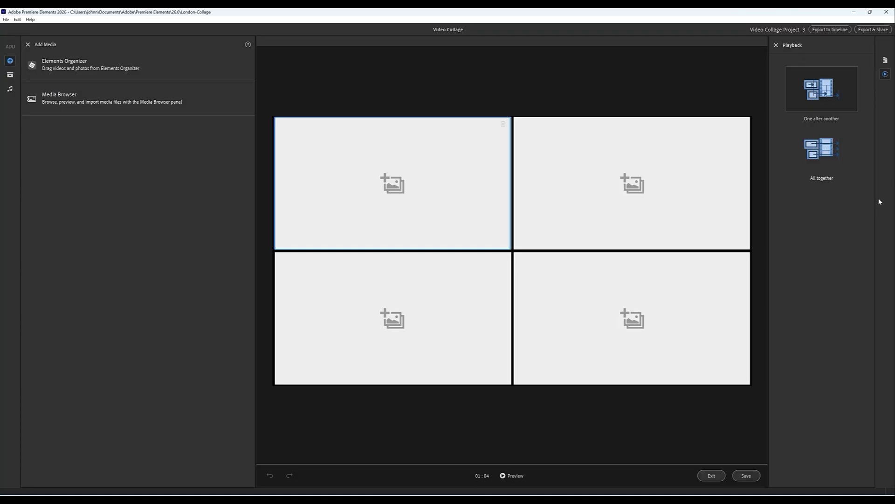
pyautogui.click(824, 144)
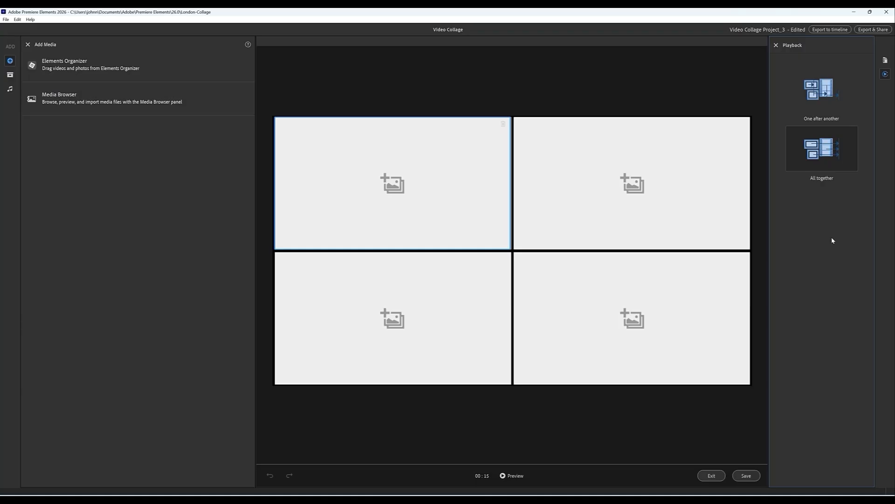
# - Fill the collage cells with IMG_4007.mp4 upper left, IMG_4698.mp4 lower right, IMG_9931.mp4 upper right and IMG_8659.mp4 lower left
pyautogui.click(10, 75)
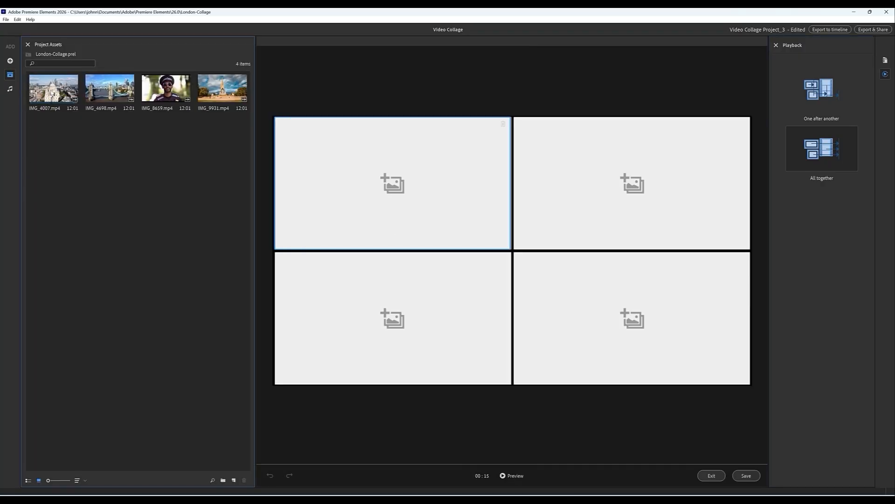
pyautogui.moveTo(52, 89); pyautogui.dragTo(366, 150)
pyautogui.moveTo(397, 189); pyautogui.dragTo(398, 189)
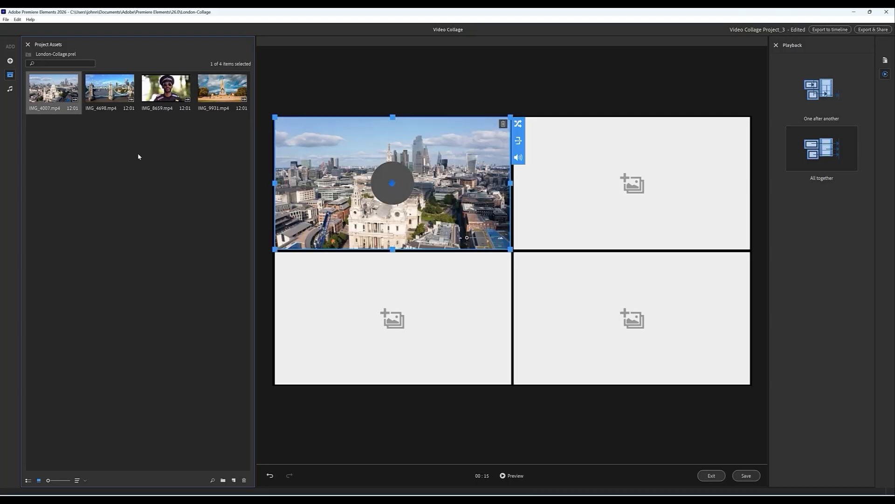
pyautogui.moveTo(113, 103); pyautogui.dragTo(651, 324)
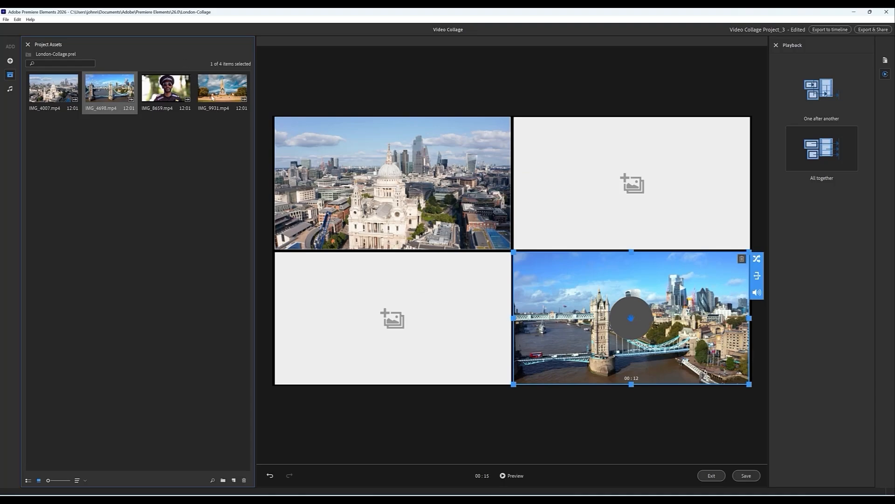
pyautogui.moveTo(222, 91); pyautogui.dragTo(619, 184)
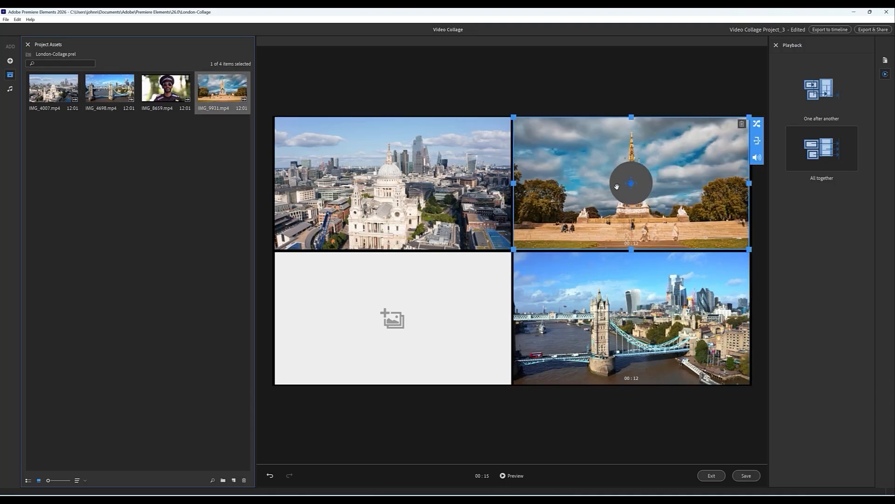
pyautogui.doubleClick(166, 89)
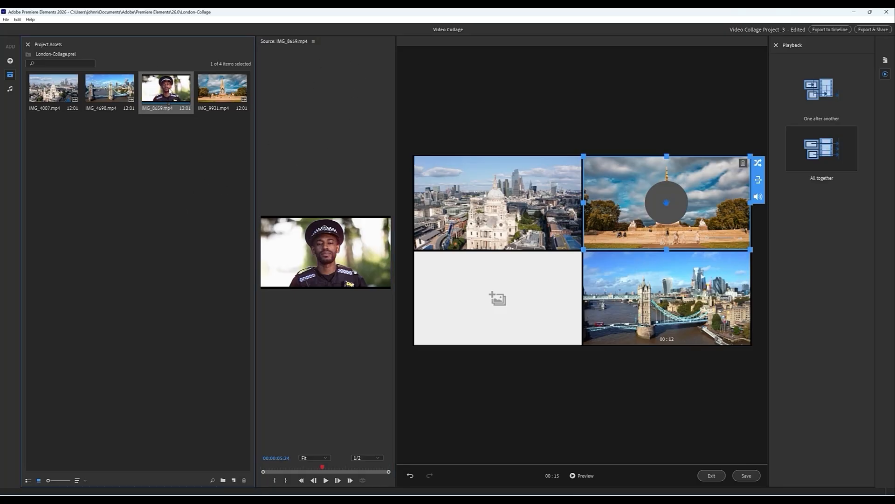
pyautogui.moveTo(511, 268); pyautogui.dragTo(516, 319)
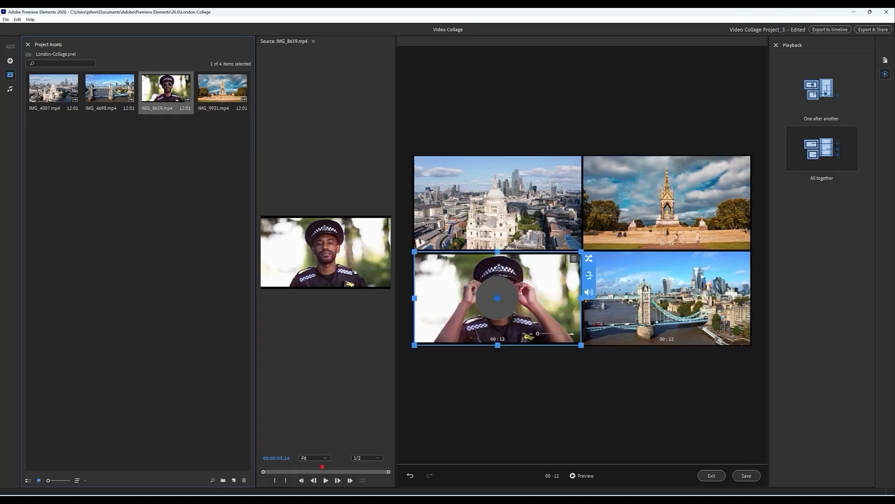
pyautogui.click(28, 45)
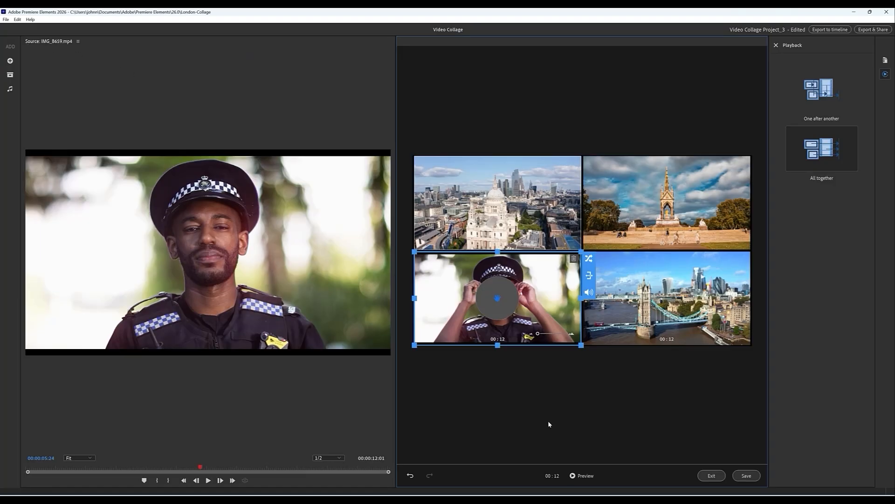
# - Render the collage in the preview, watch it play, and close the preview
pyautogui.click(578, 475)
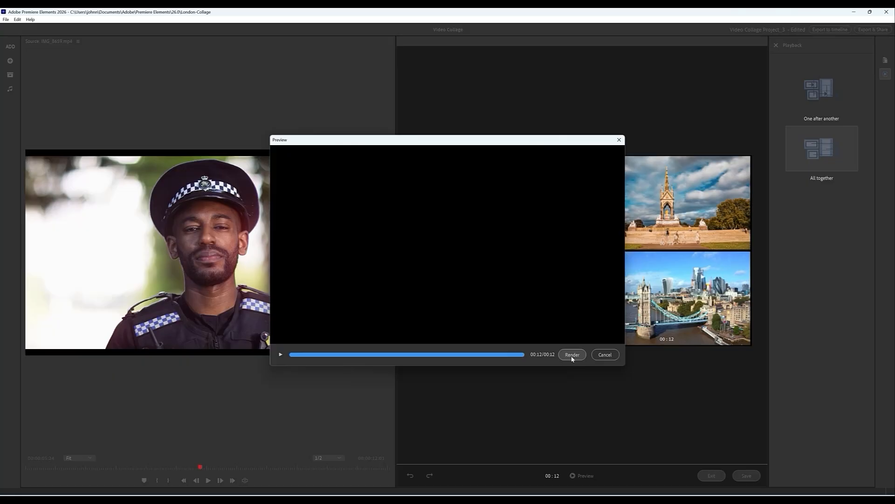
pyautogui.click(573, 356)
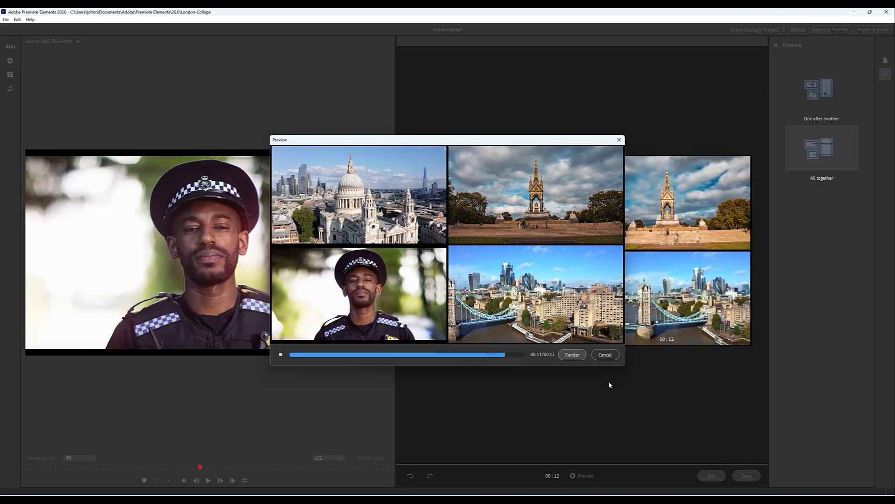
pyautogui.click(605, 354)
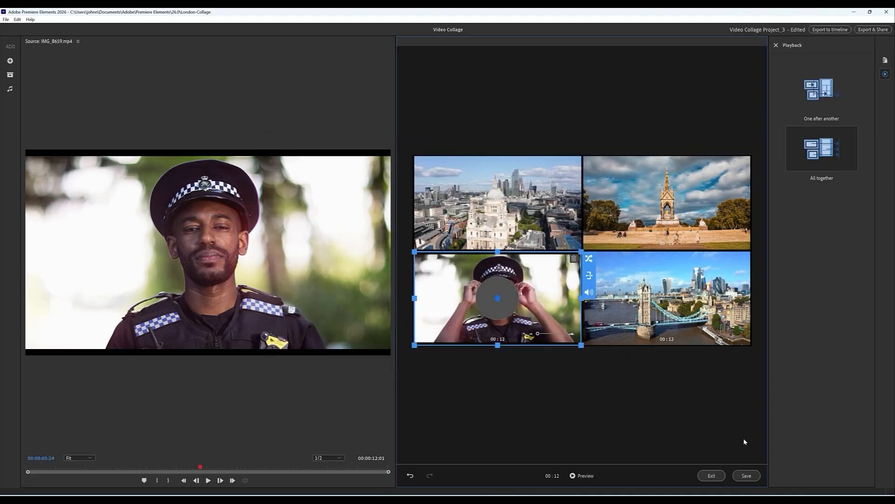
# - Save the collage project under the file name Video Collage Project_4
pyautogui.click(747, 475)
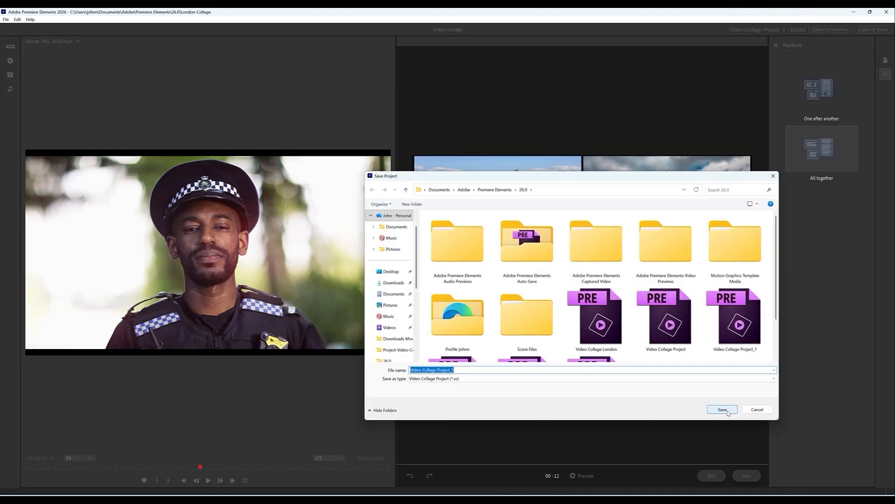
pyautogui.click(465, 371)
pyautogui.press('BackSpace')
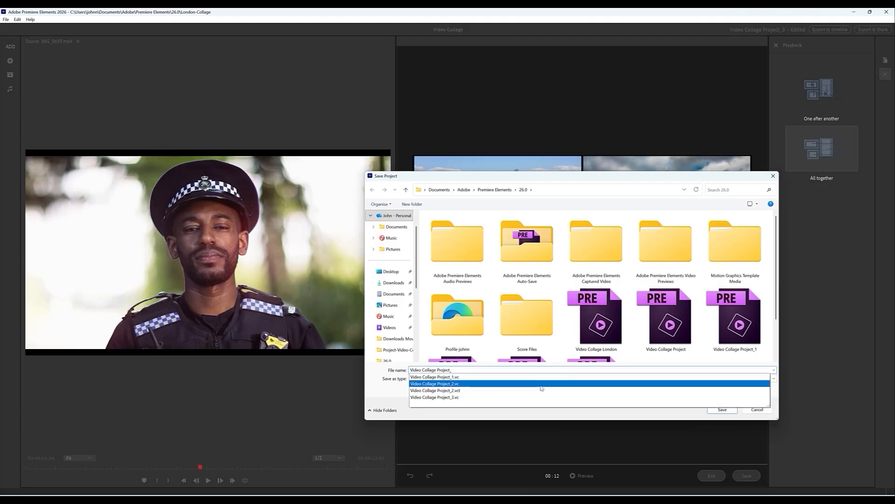
pyautogui.write('4')
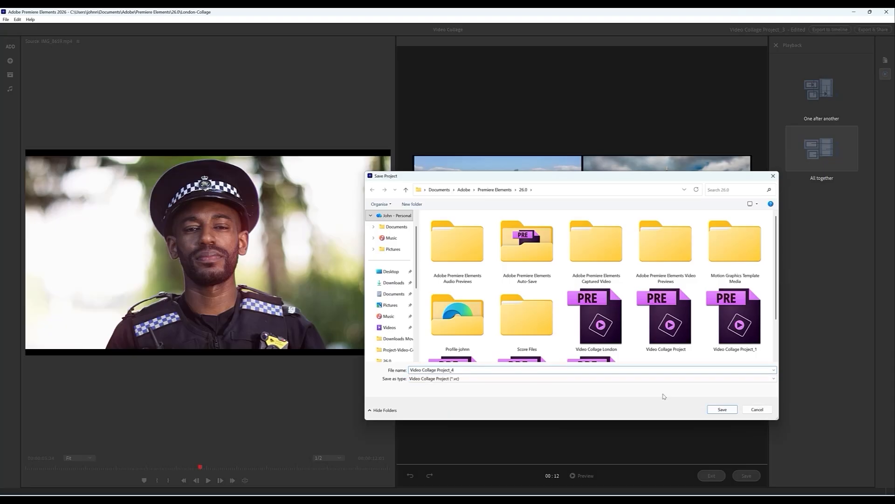
pyautogui.click(723, 410)
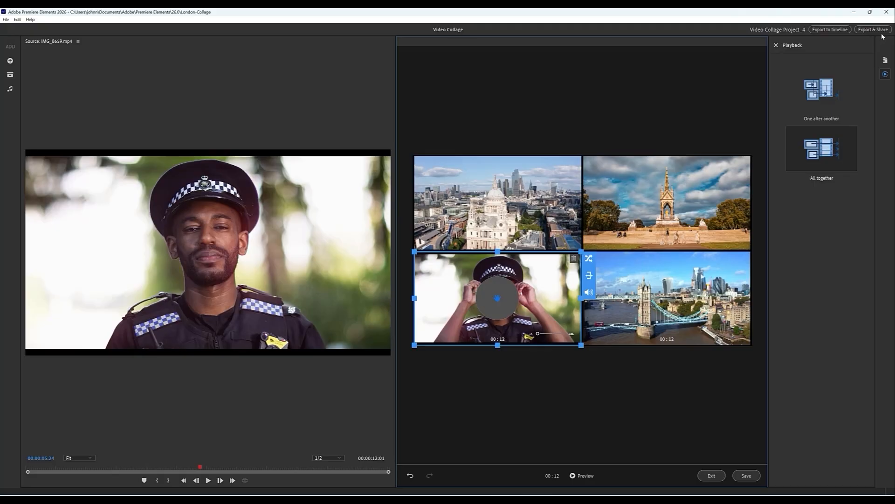
# - Import the 12-second rendered MPEG from the Video Collage Project_3.PRV previews folder into a new project and play it back
pyautogui.click(889, 12)
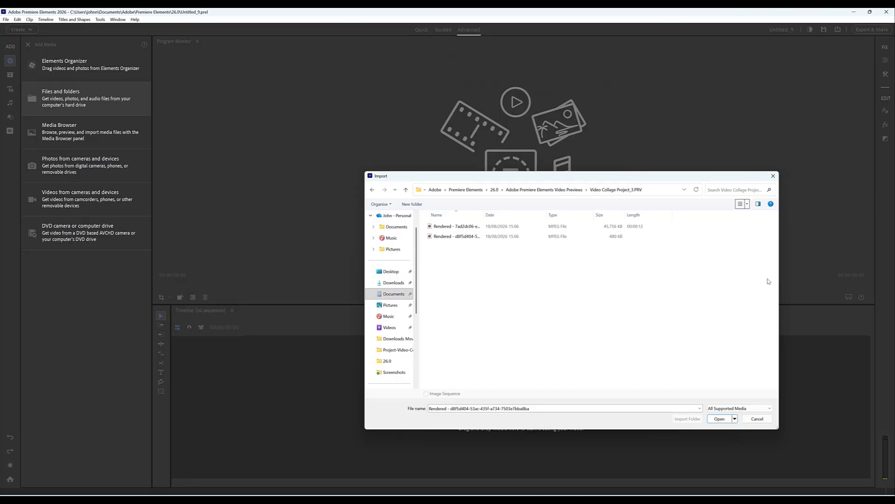
pyautogui.click(460, 227)
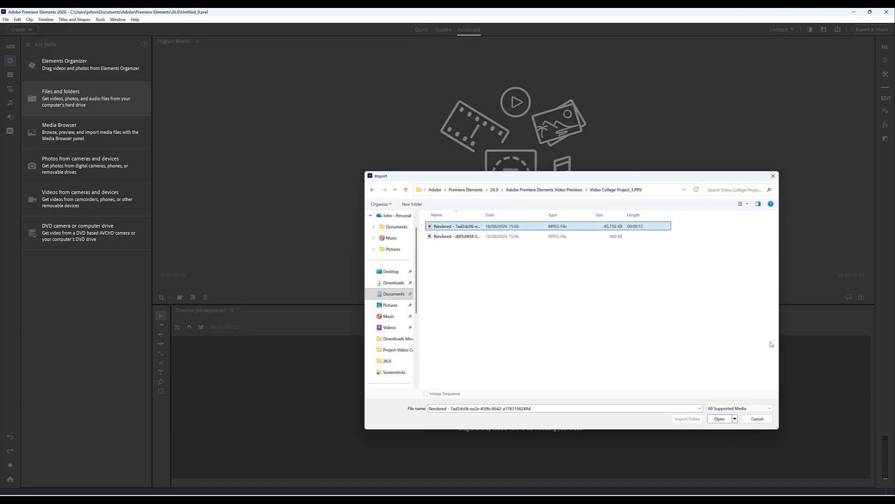
pyautogui.click(720, 419)
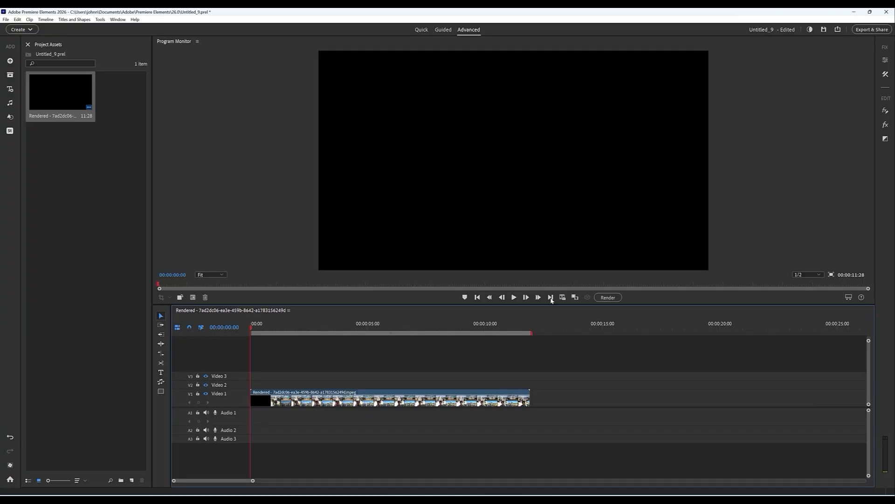
pyautogui.click(514, 297)
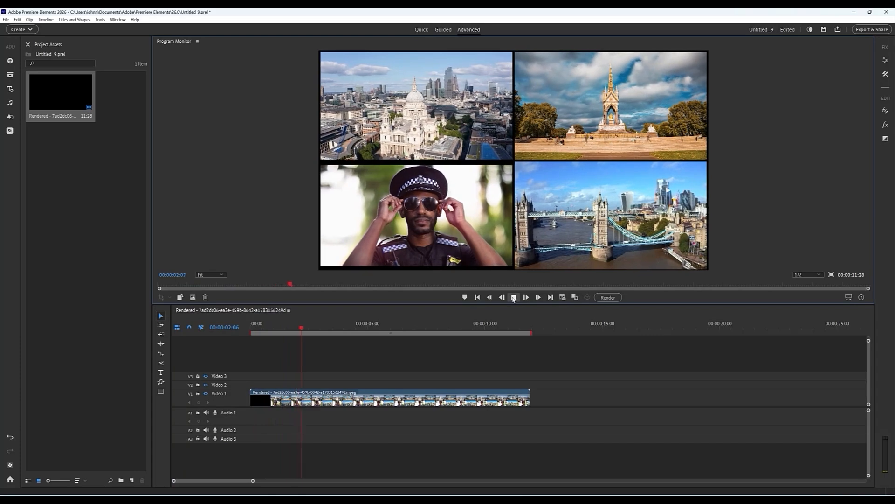
# - Stop playback, return the playhead to the start, and add the Rock-Pop music score Afternoon Sun to the Audio 1 track
pyautogui.click(514, 298)
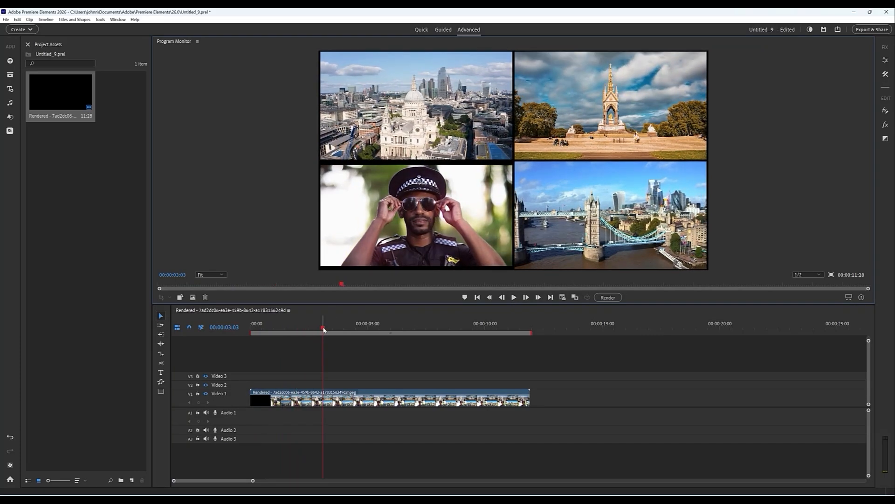
pyautogui.press('Home')
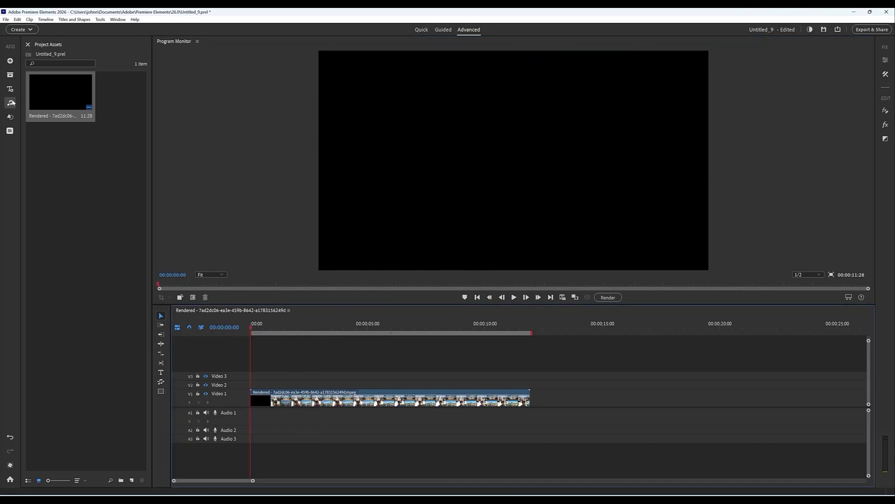
pyautogui.click(9, 103)
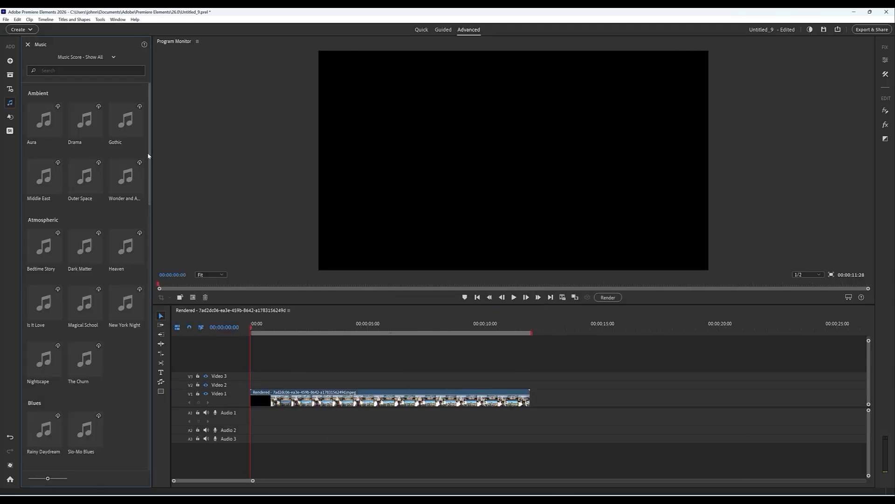
pyautogui.moveTo(149, 156); pyautogui.dragTo(151, 349)
pyautogui.scroll(-5, 110, 413)
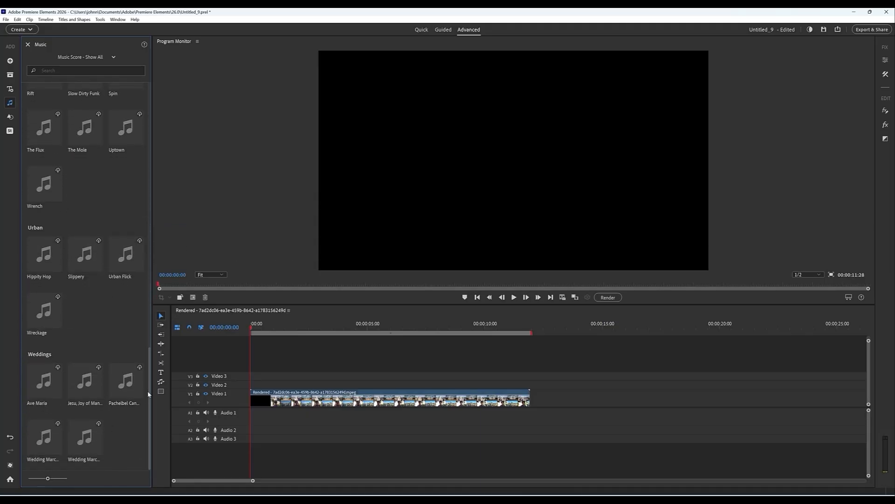
pyautogui.moveTo(152, 367); pyautogui.dragTo(148, 367)
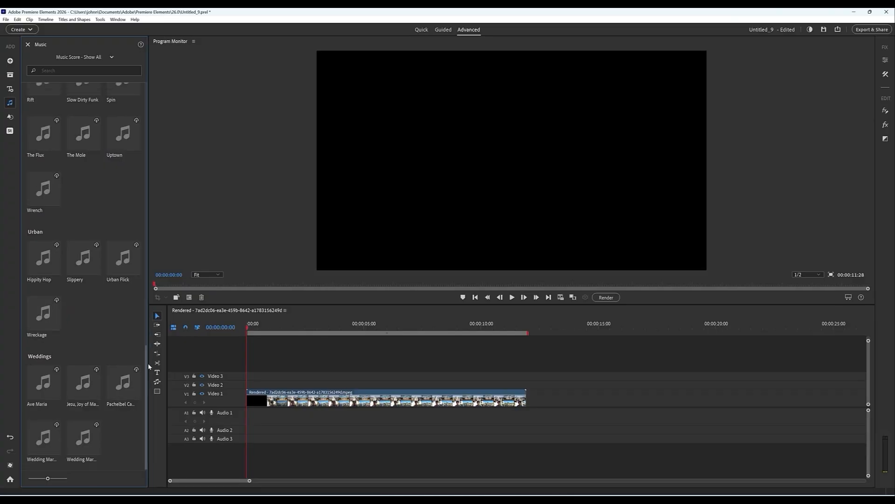
pyautogui.moveTo(146, 366); pyautogui.dragTo(129, 258)
pyautogui.moveTo(48, 134); pyautogui.dragTo(249, 414)
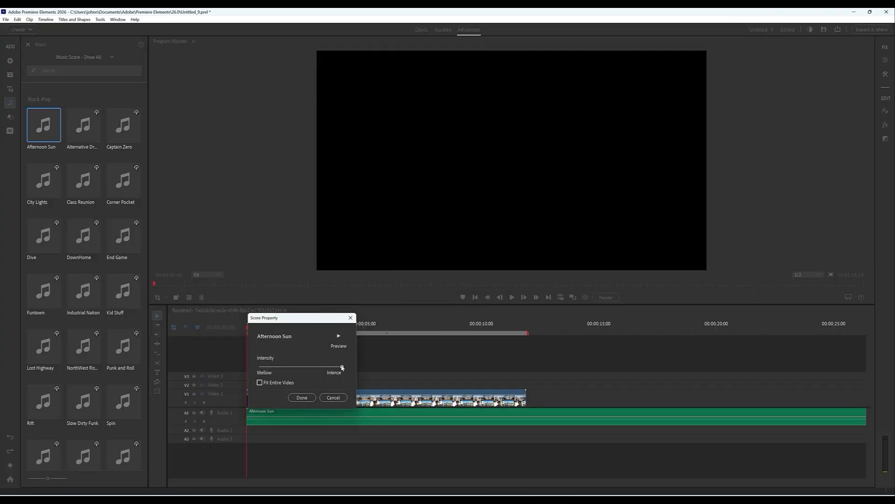
# - Set the Afternoon Sun score's intensity to about midway between Mellow and Intense and fit it to the entire video
pyautogui.moveTo(341, 366); pyautogui.dragTo(305, 367)
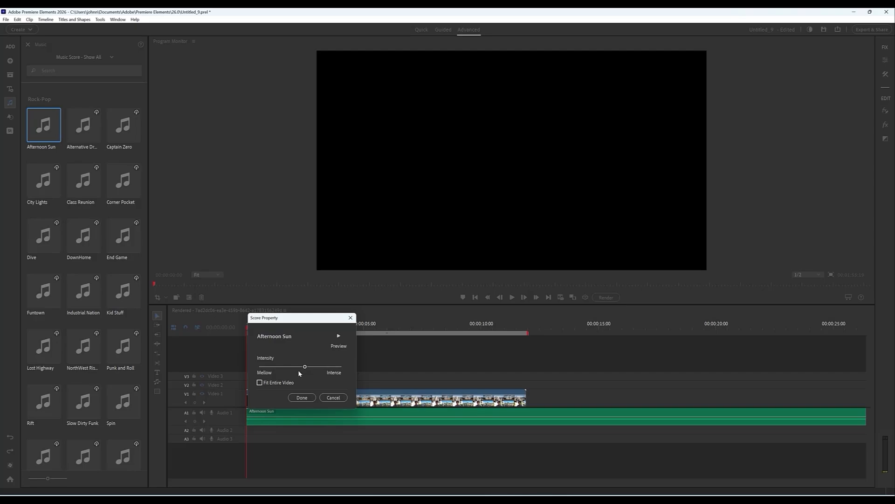
pyautogui.click(260, 383)
pyautogui.click(302, 398)
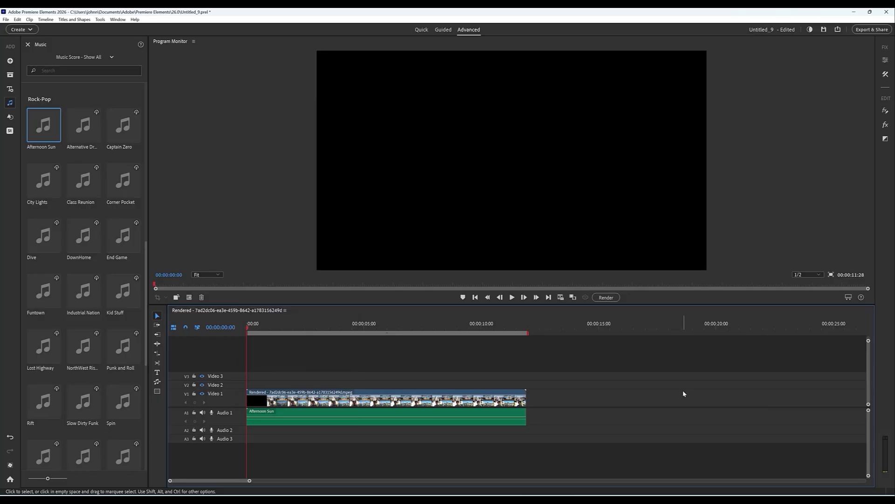
# - Close the music library, play the collage with its soundtrack in the maximized program monitor, and restore the normal monitor size
pyautogui.moveTo(41, 119)
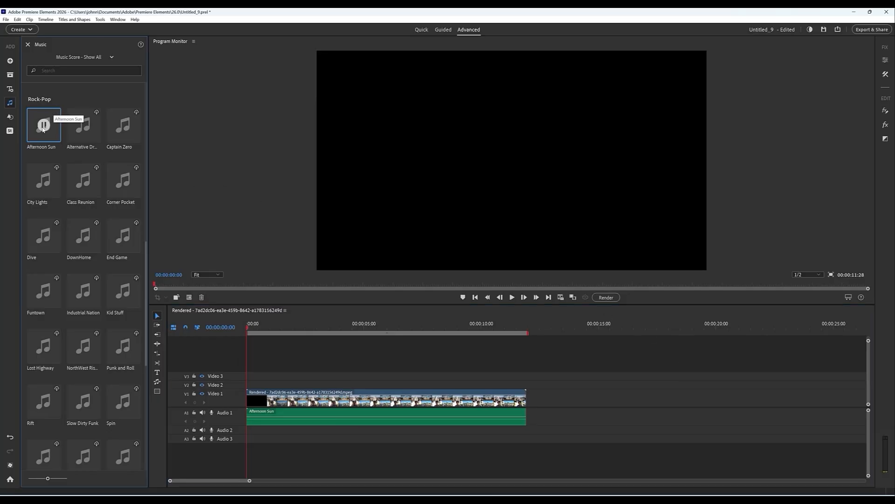
pyautogui.click(28, 45)
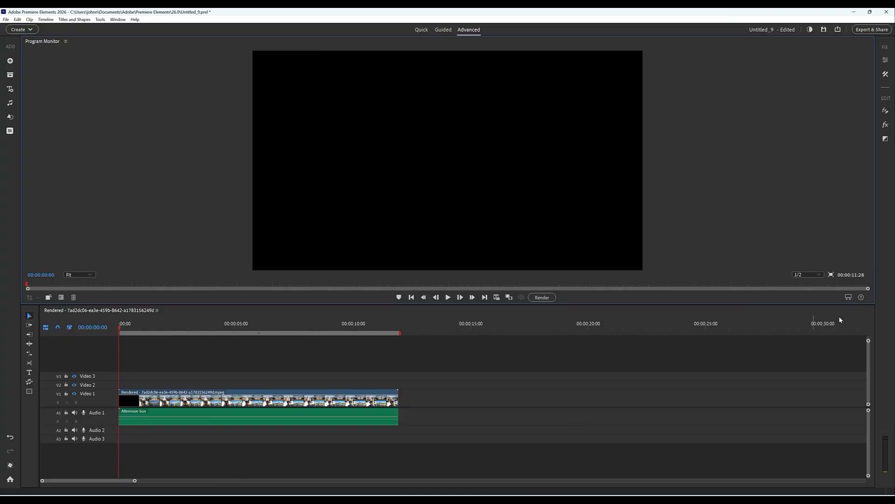
pyautogui.click(832, 275)
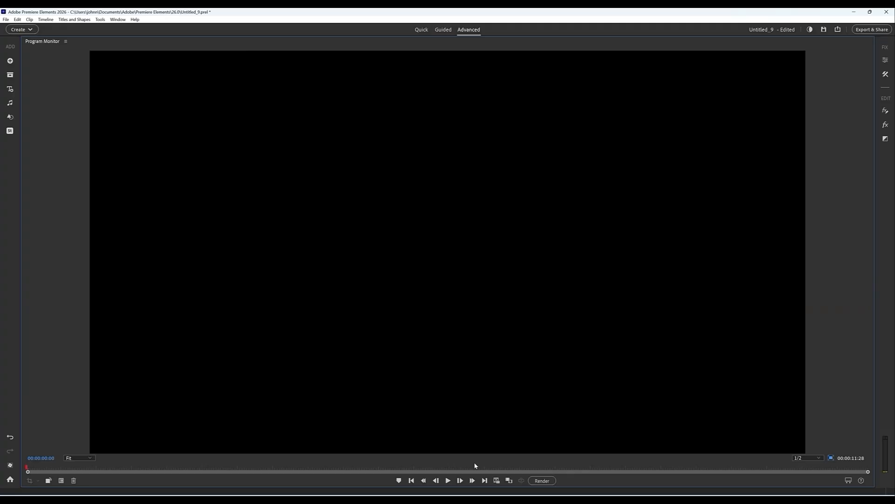
pyautogui.click(447, 482)
pyautogui.click(831, 458)
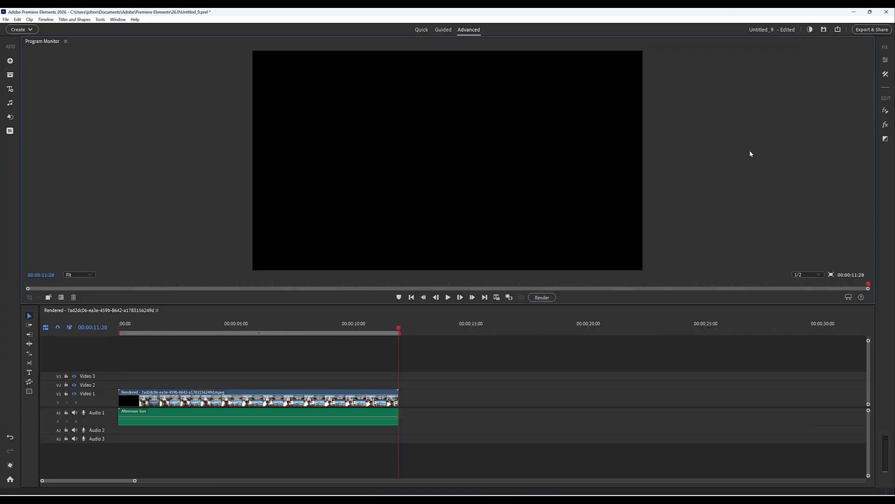